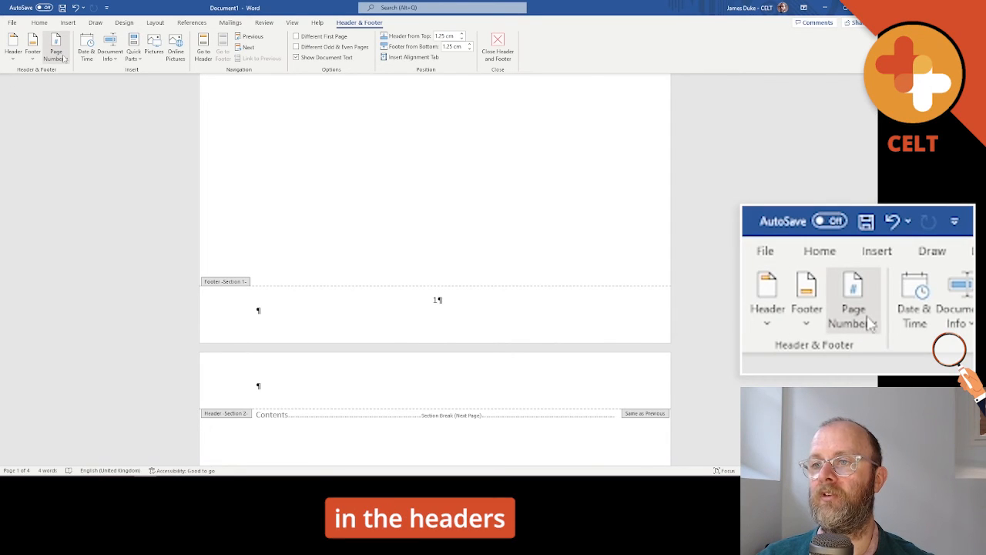
# Remove the page numbers from the cover page's section and check the contents page footer
pyautogui.click(62, 57)
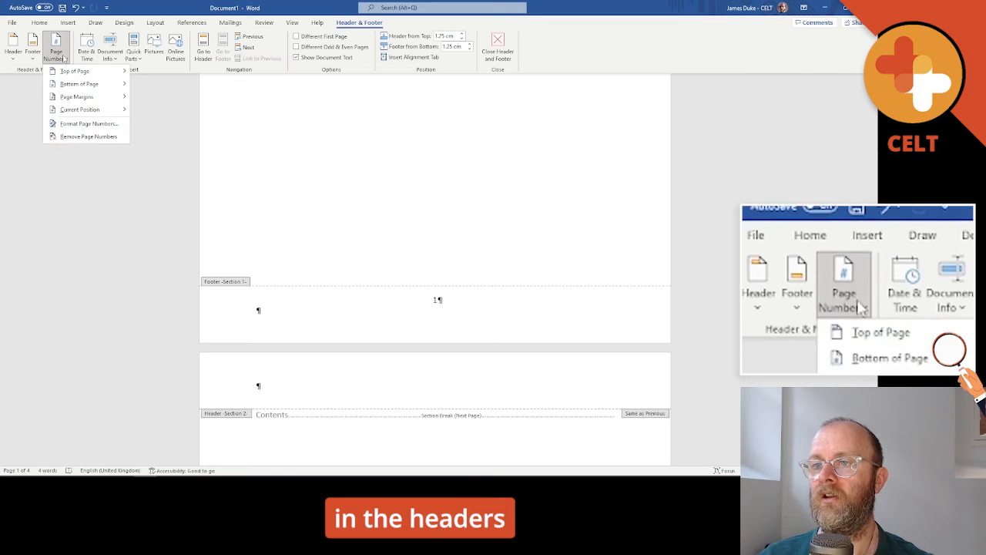
pyautogui.click(109, 137)
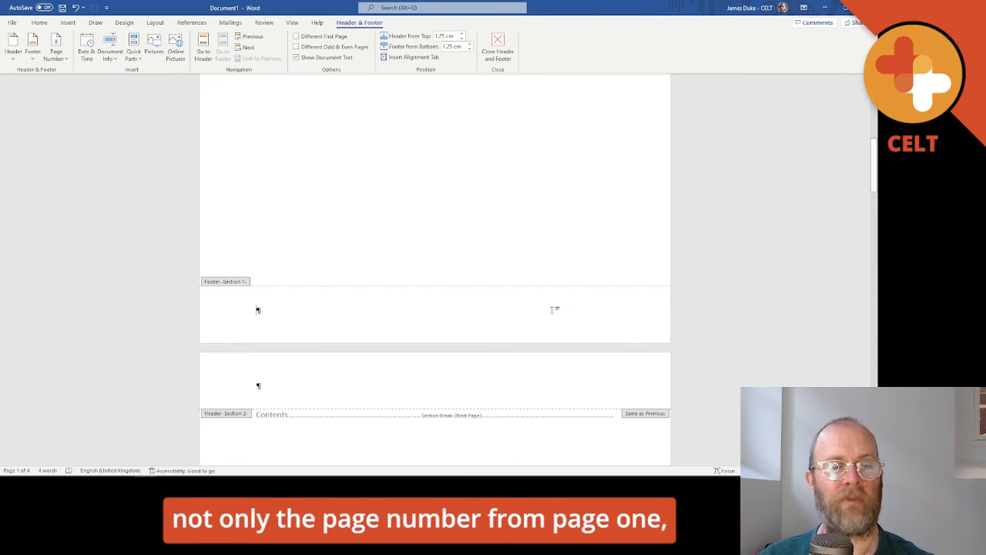
pyautogui.scroll(-10, 551, 311)
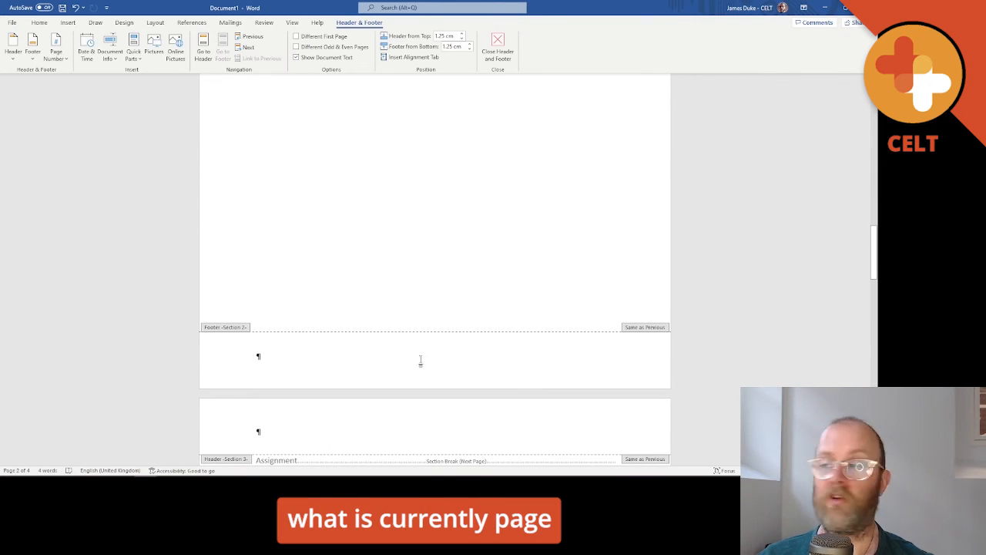
pyautogui.scroll(8, 412, 313)
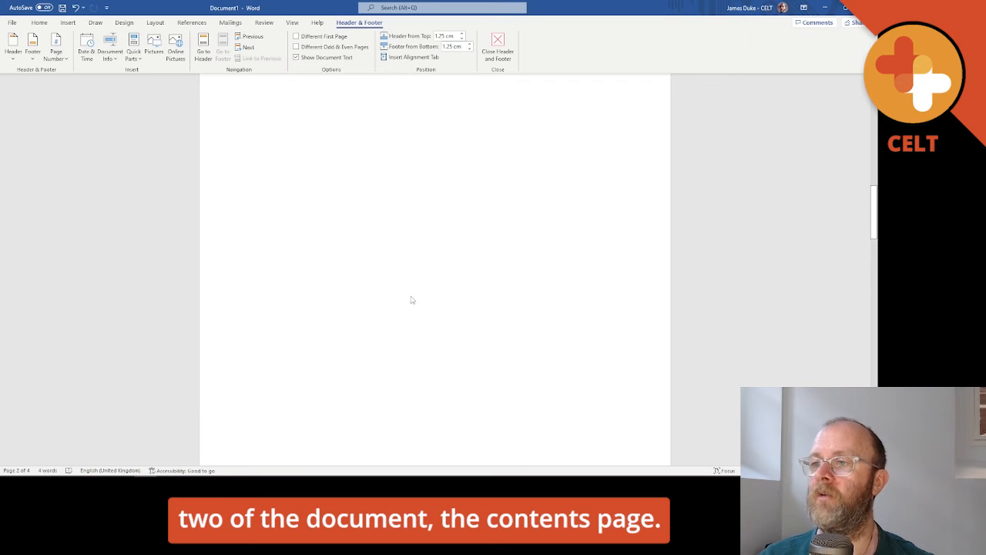
pyautogui.scroll(-4, 435, 254)
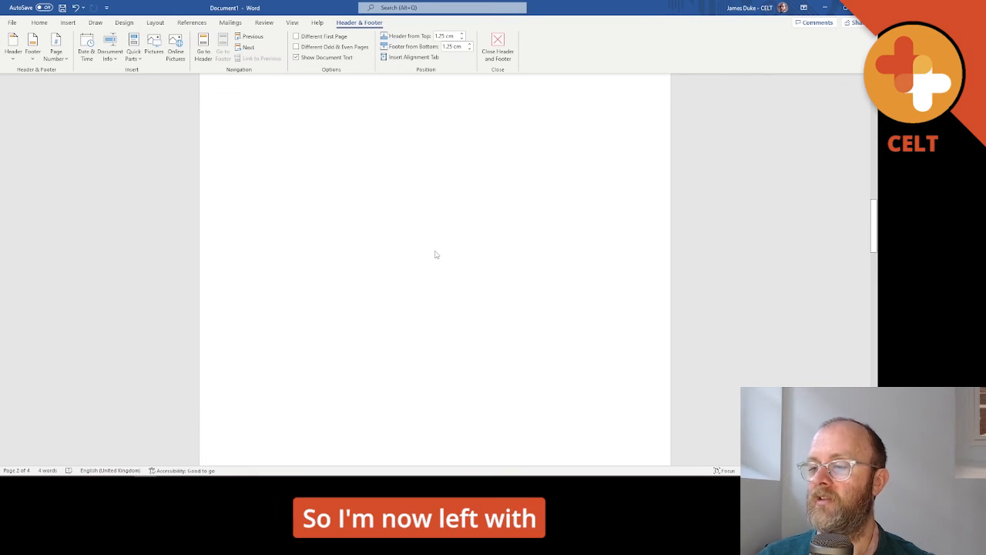
# Set the page numbering of the Assignment section to start at 1 instead of continuing from the previous section
pyautogui.scroll(-10, 435, 254)
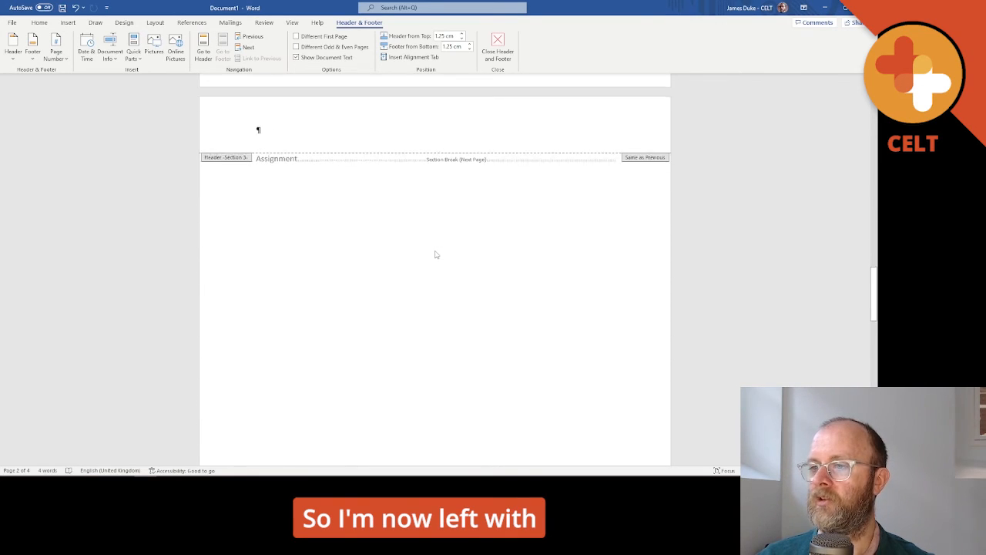
pyautogui.scroll(-3, 436, 254)
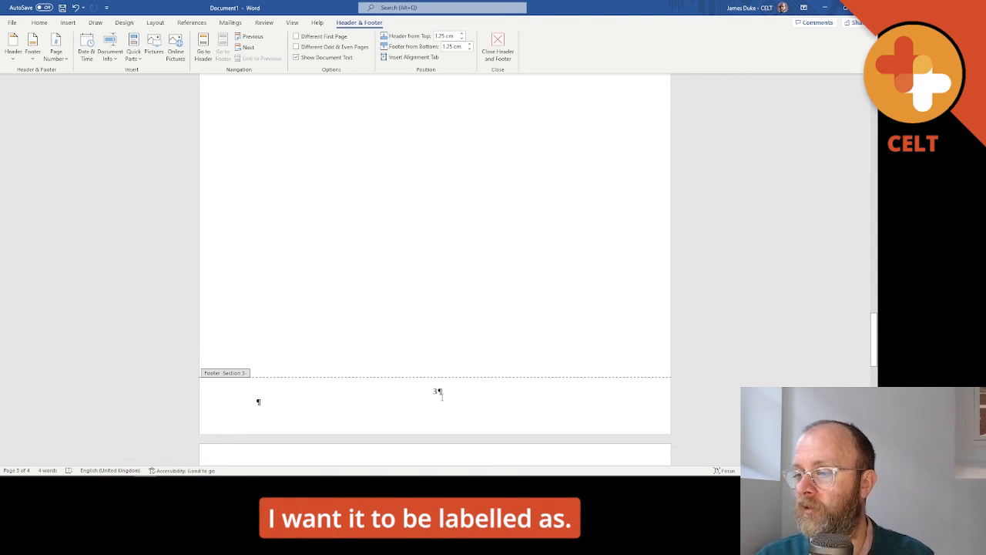
pyautogui.click(446, 397)
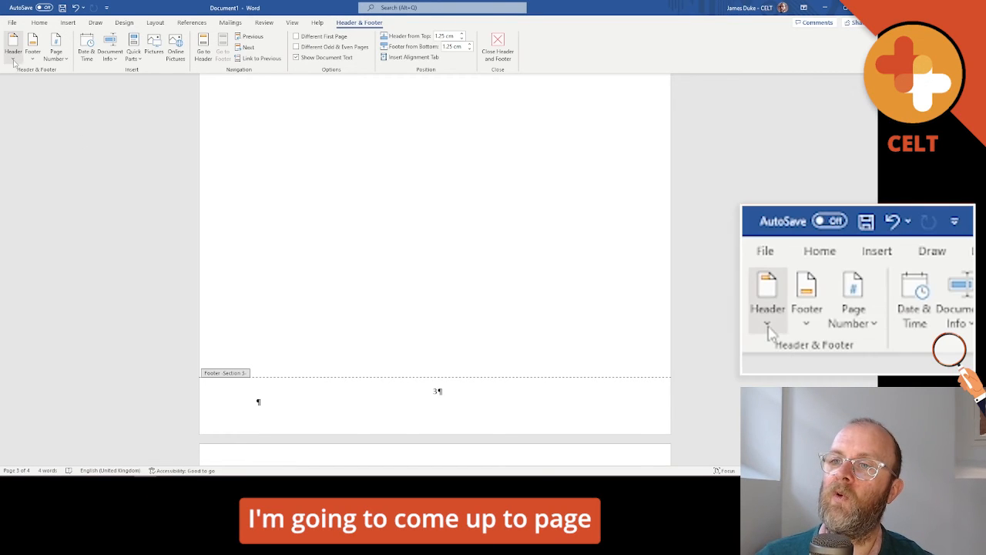
pyautogui.click(63, 60)
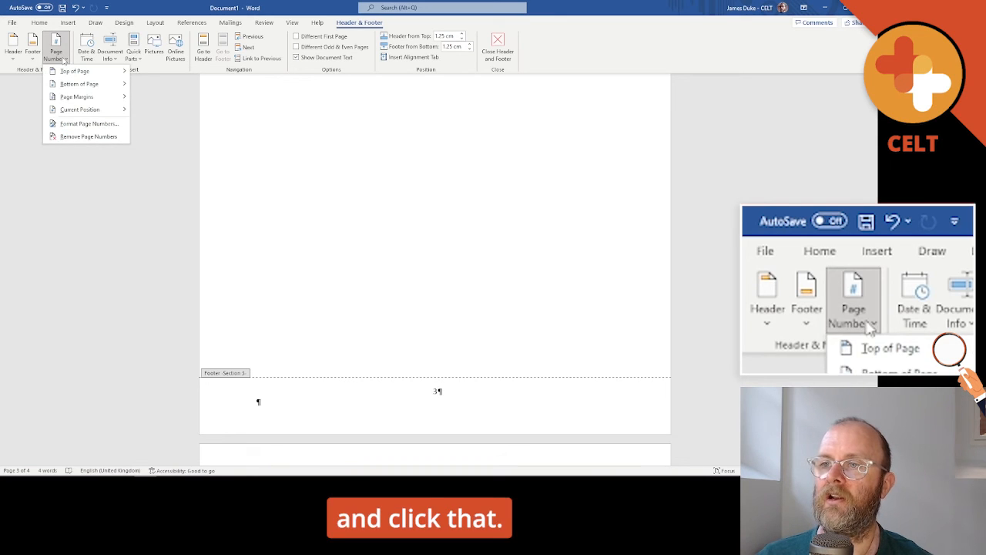
pyautogui.click(96, 124)
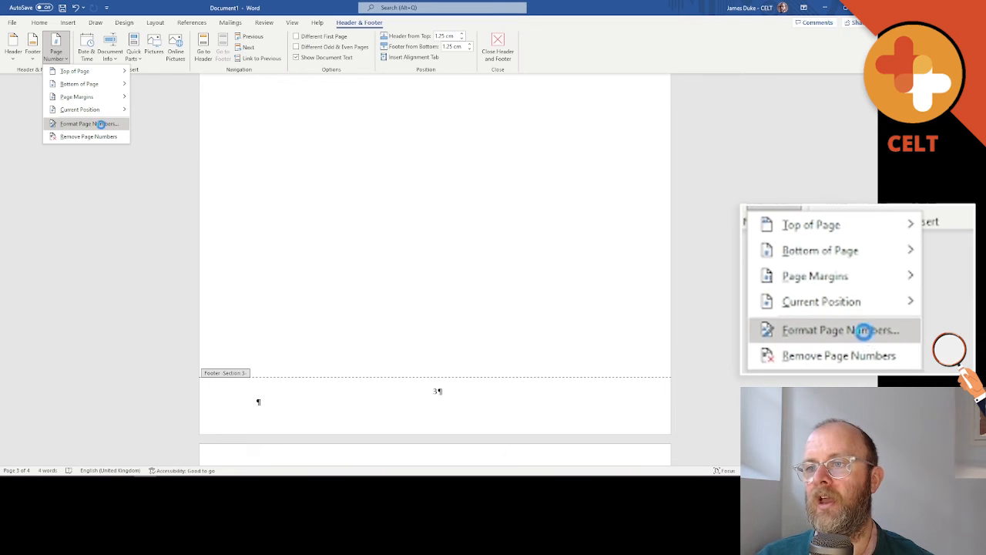
pyautogui.moveTo(430, 130); pyautogui.dragTo(434, 221)
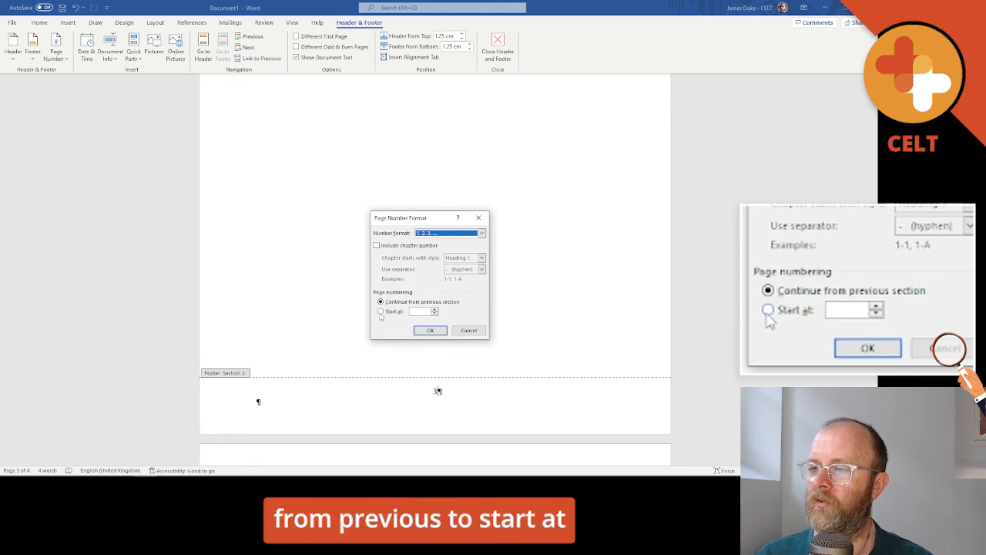
pyautogui.click(381, 311)
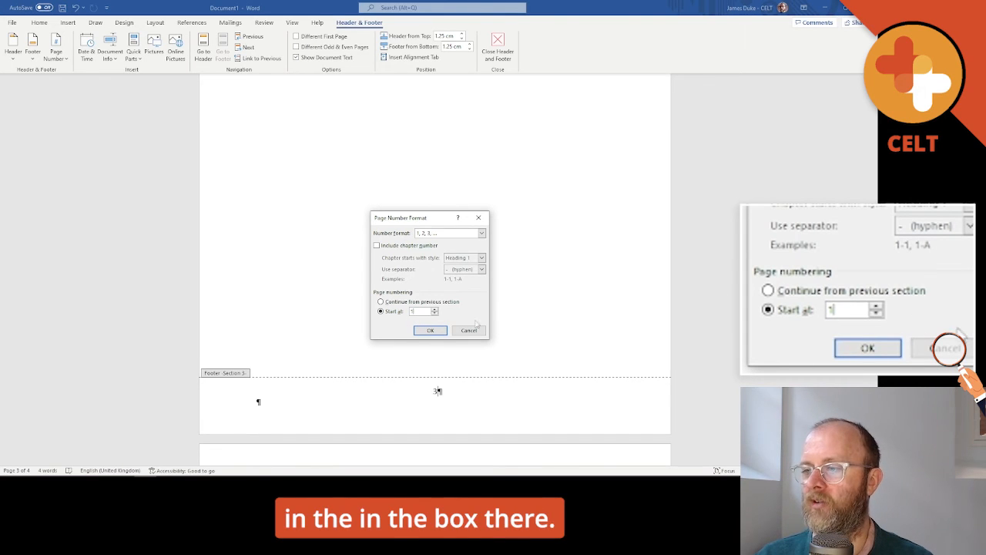
pyautogui.click(435, 309)
pyautogui.click(435, 309)
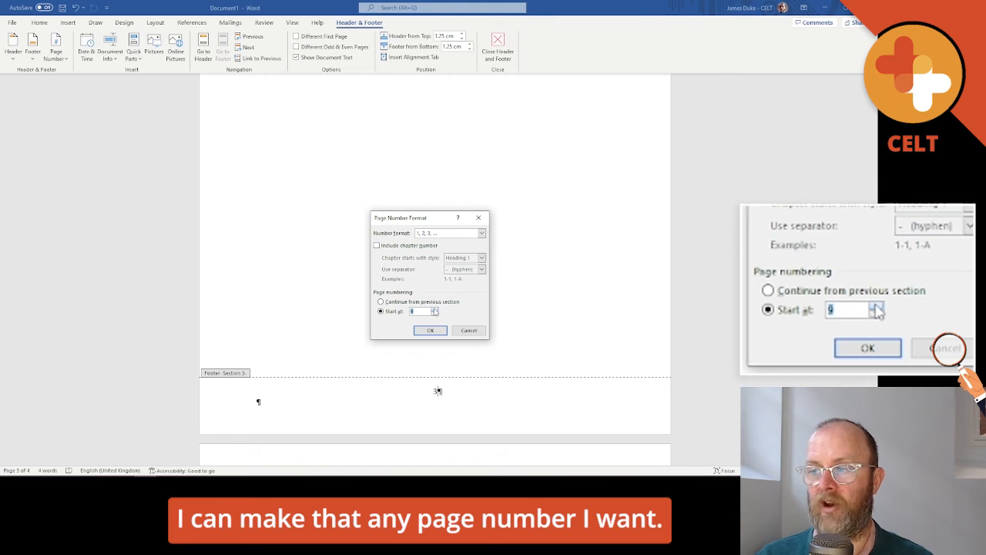
pyautogui.click(434, 309)
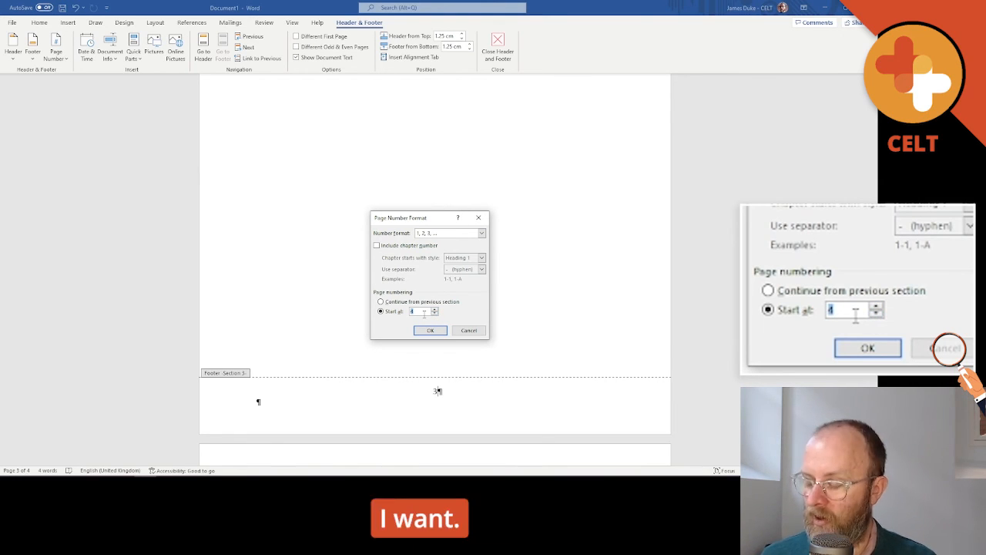
pyautogui.write('1')
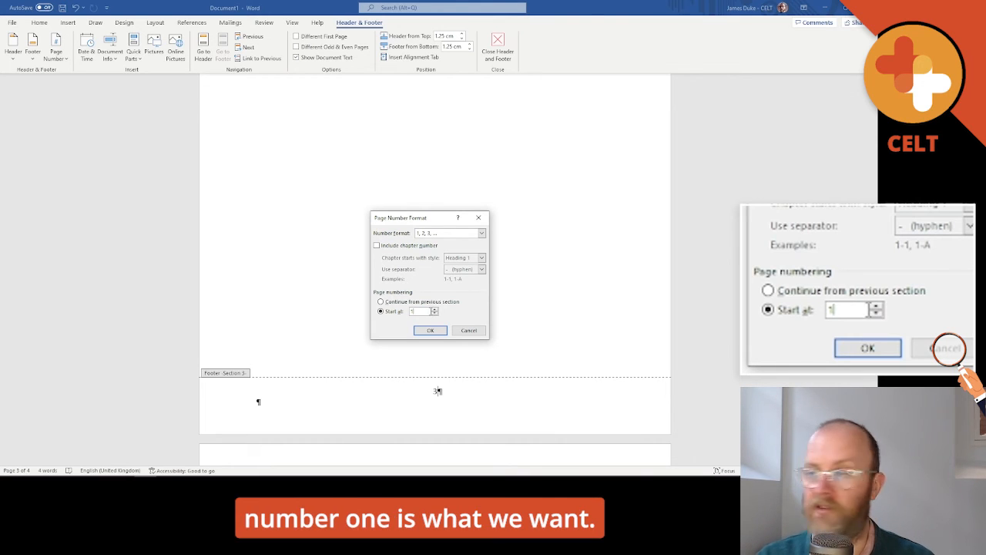
pyautogui.click(430, 330)
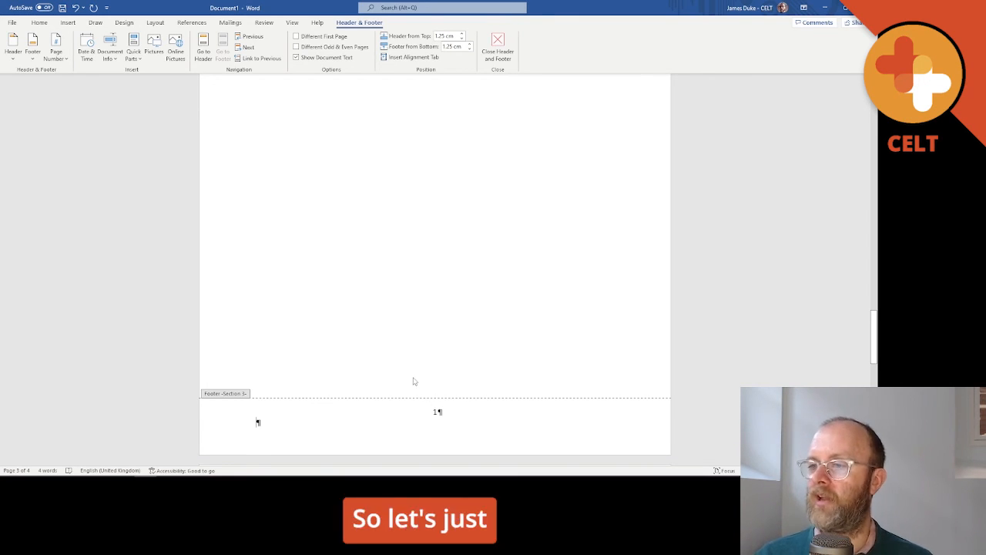
# Close header and footer editing, return to the cover page and hide the formatting marks
pyautogui.click(498, 46)
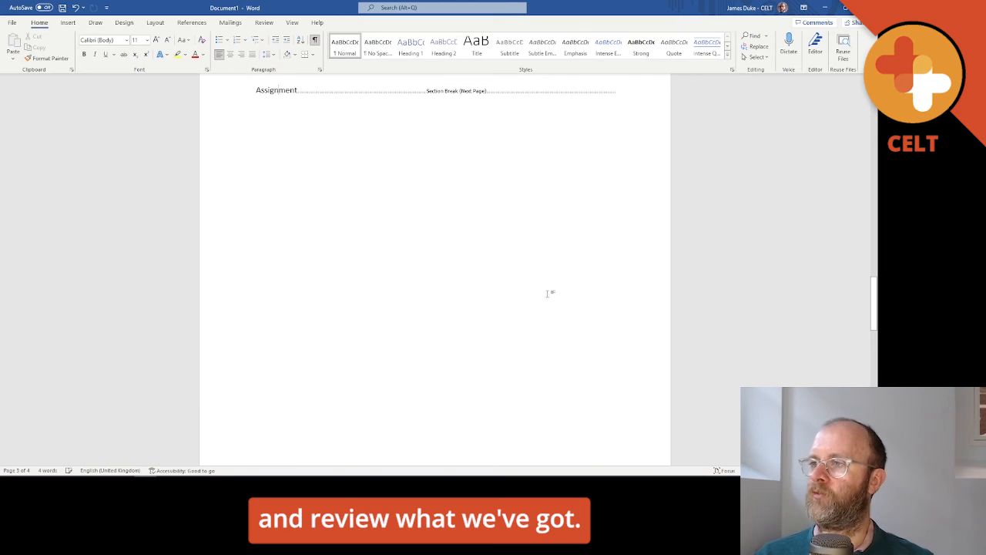
pyautogui.scroll(1, 548, 294)
pyautogui.moveTo(876, 296); pyautogui.dragTo(868, 128)
pyautogui.scroll(1, 456, 316)
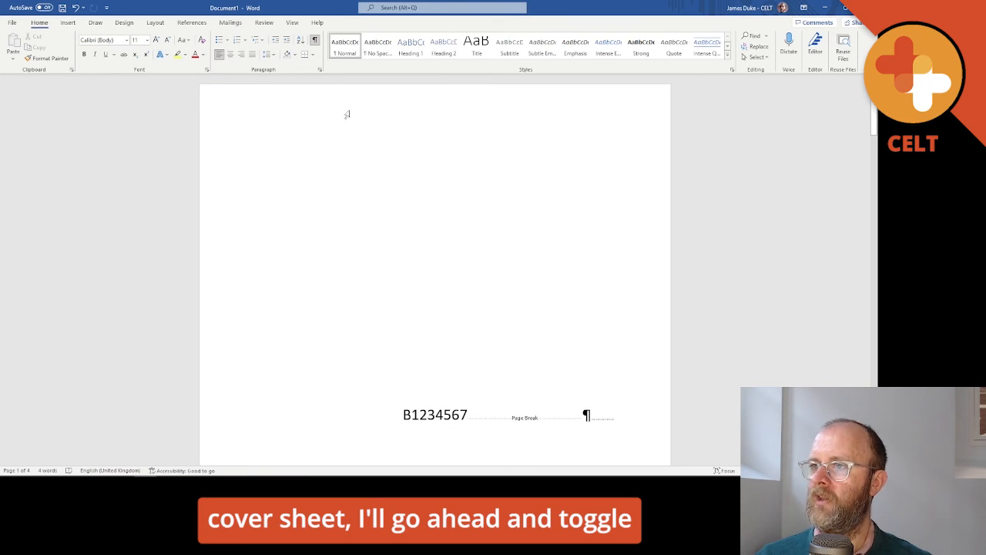
pyautogui.click(315, 40)
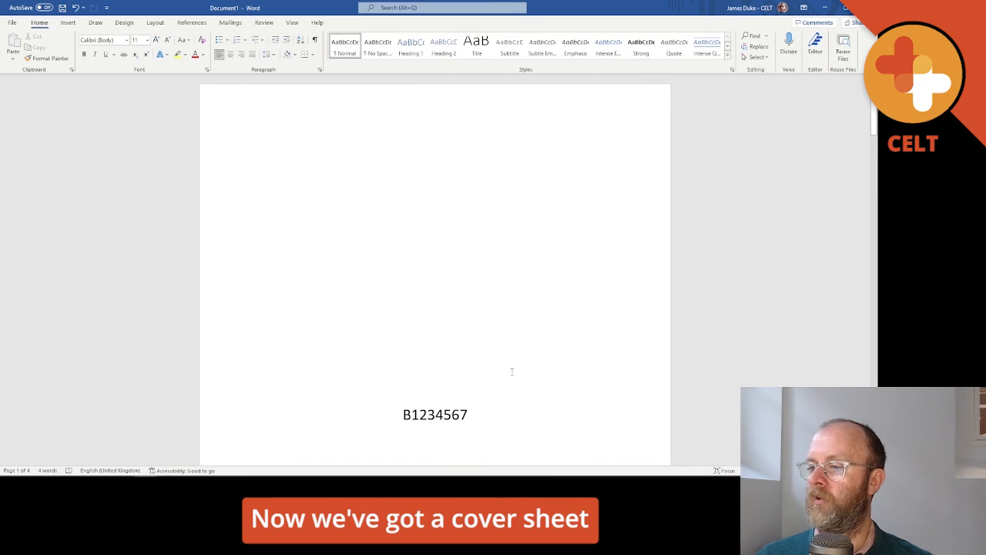
# Review the footers of the cover, contents, Assignment and References pages for the correct page numbering
pyautogui.scroll(-5, 512, 373)
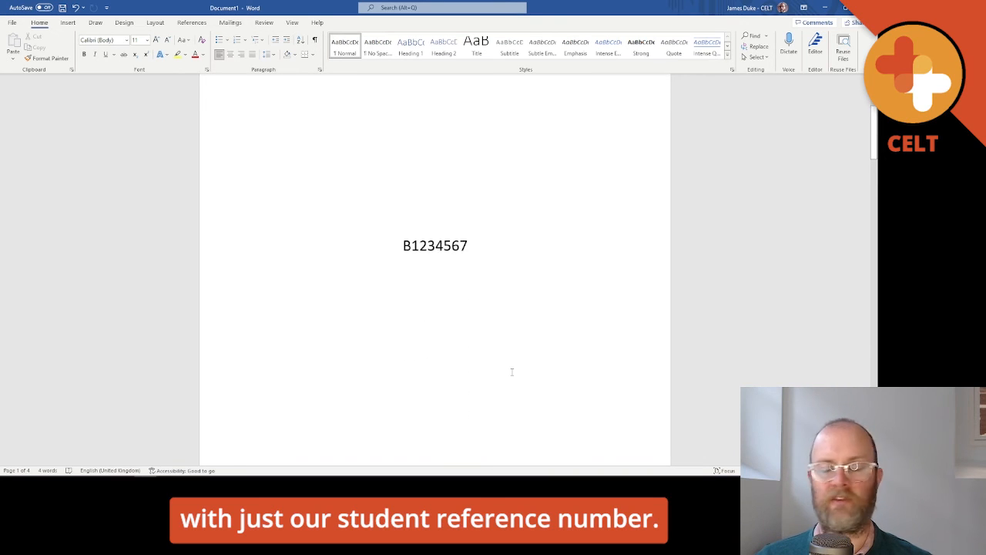
pyautogui.scroll(-10, 512, 372)
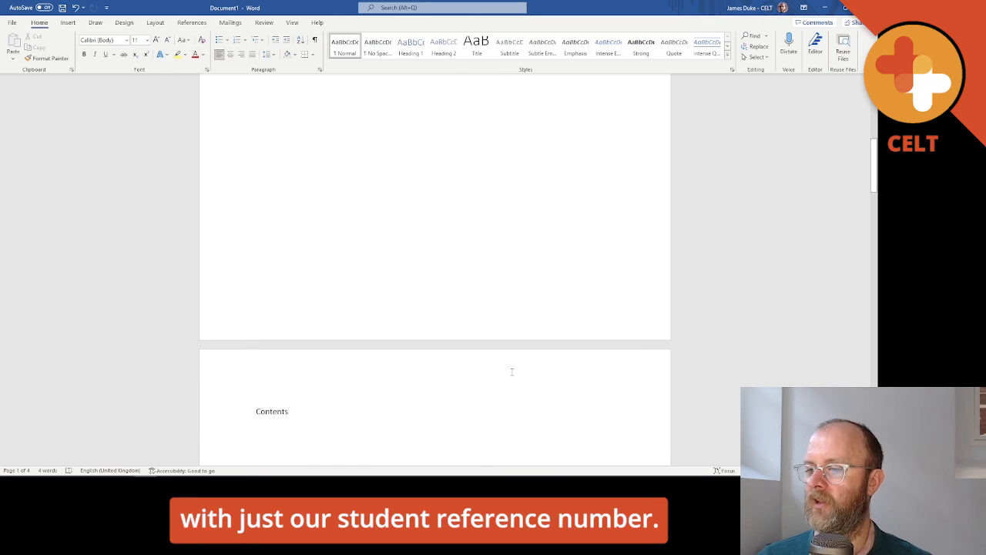
pyautogui.scroll(-8, 512, 372)
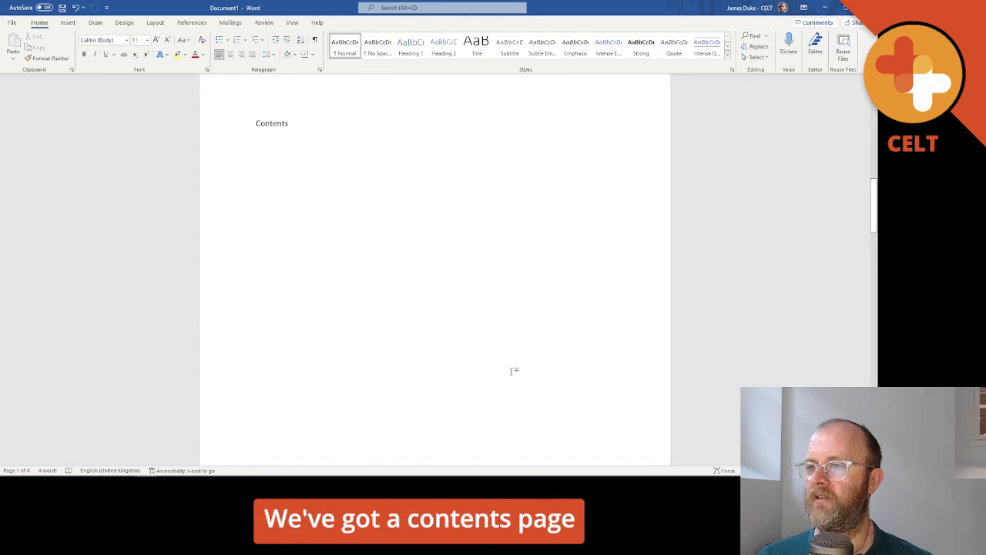
pyautogui.scroll(-1, 512, 372)
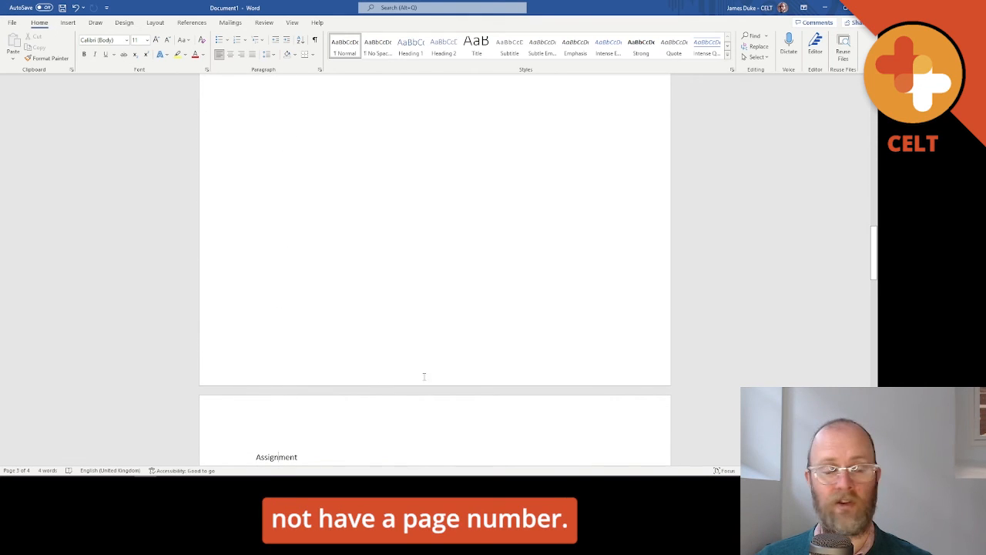
pyautogui.scroll(-7, 430, 365)
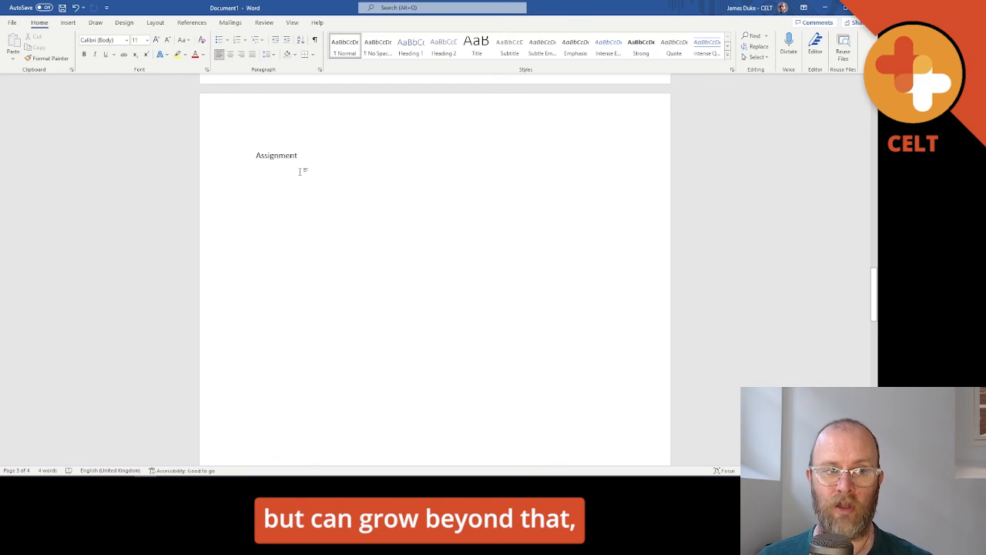
pyautogui.scroll(-10, 378, 308)
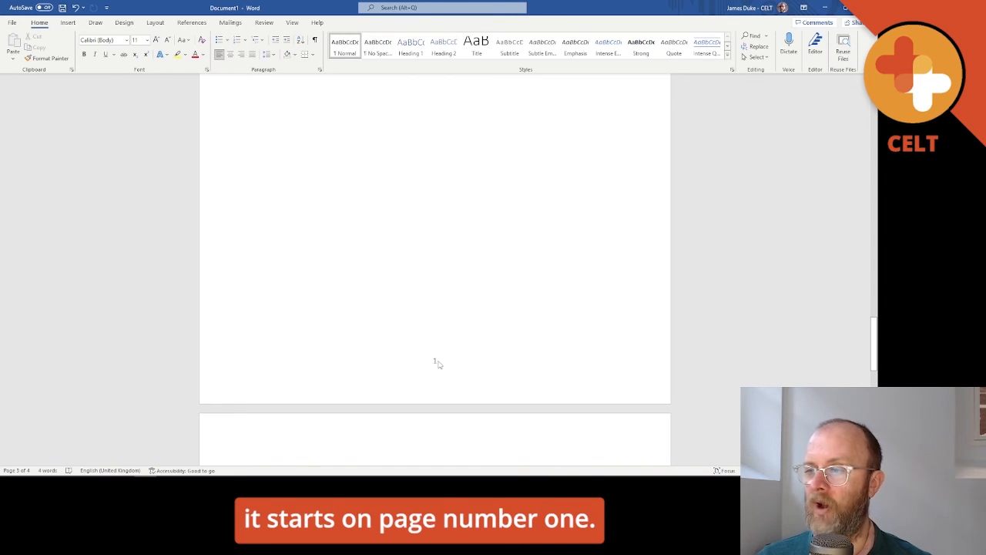
pyautogui.scroll(-5, 438, 364)
pyautogui.scroll(-10, 508, 368)
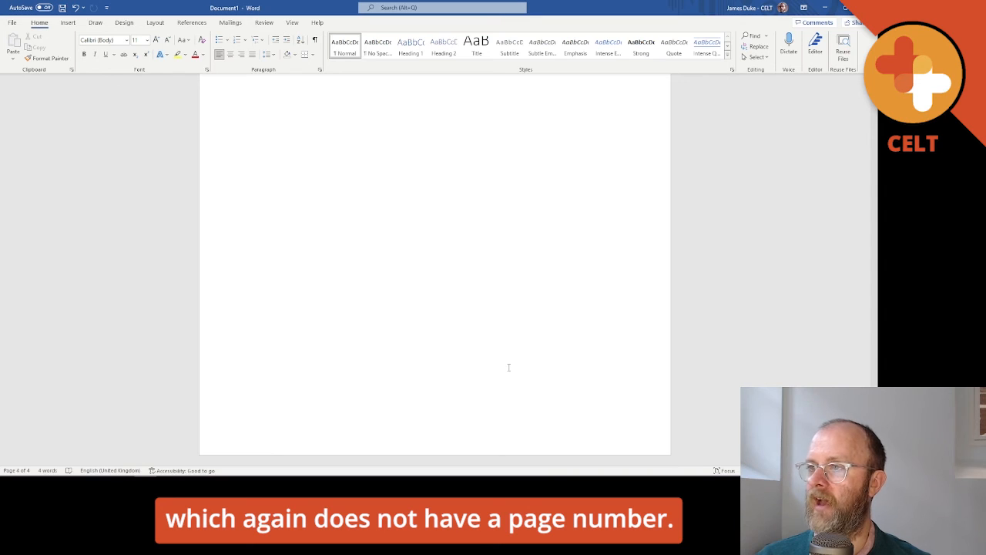
pyautogui.scroll(10, 509, 367)
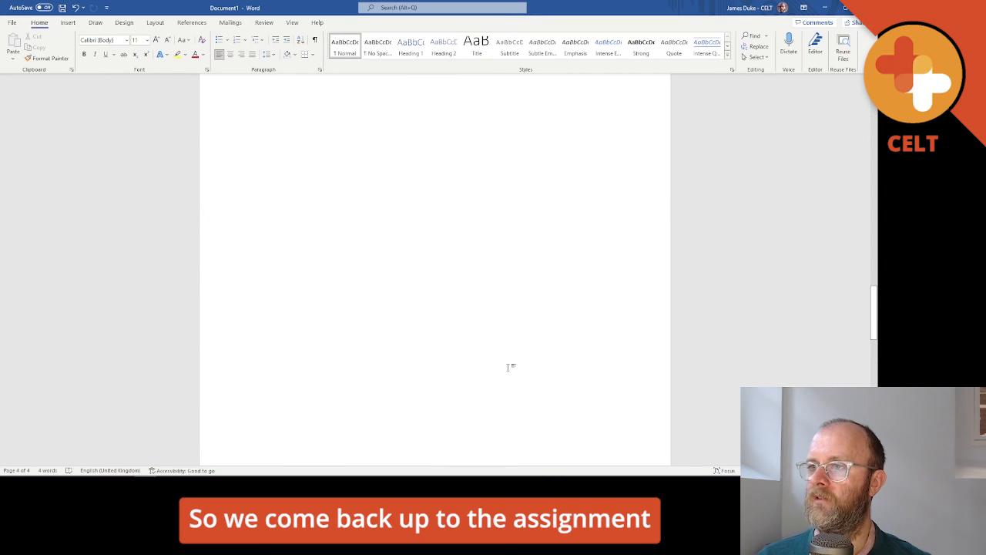
pyautogui.scroll(5, 509, 367)
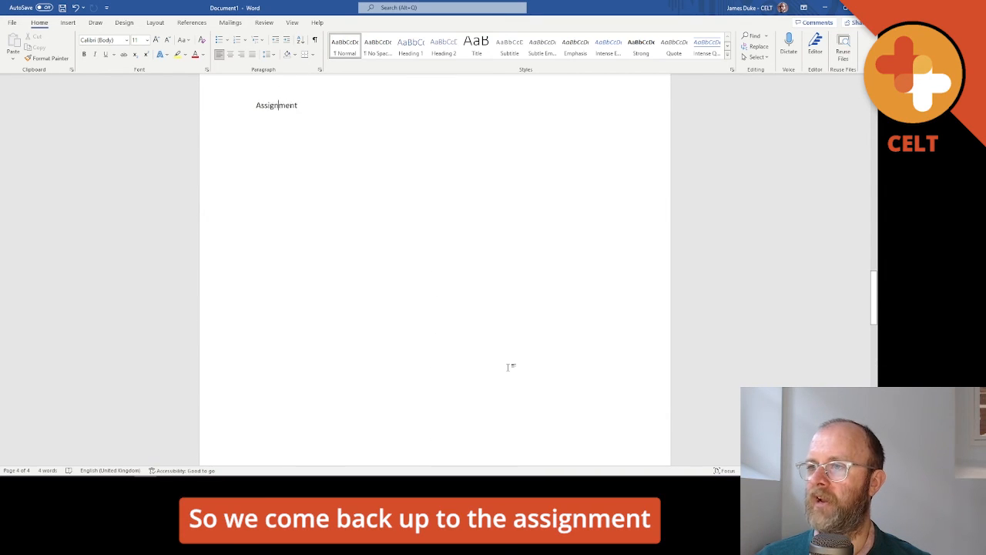
# Show the formatting marks and place the cursor after the word Assignment, just before the section break
pyautogui.click(315, 40)
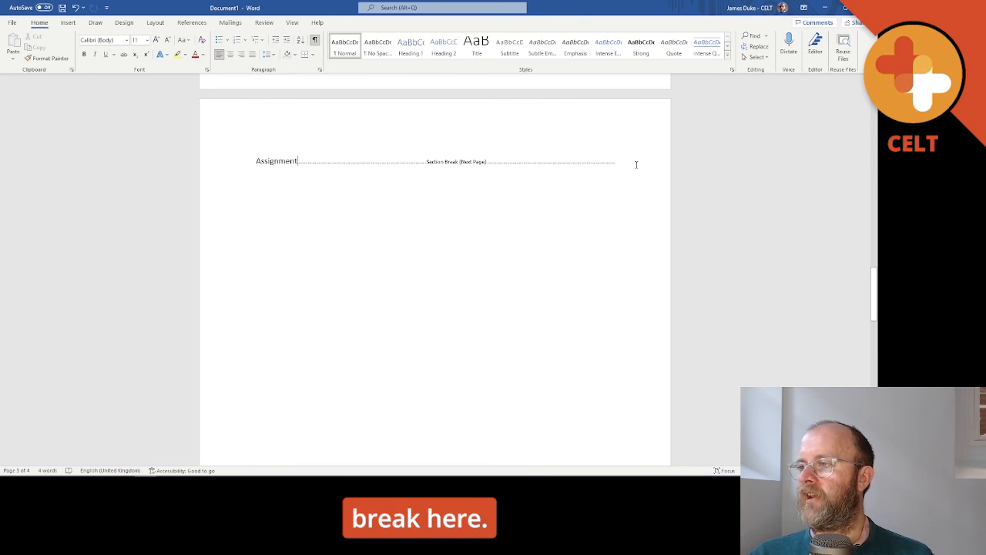
pyautogui.moveTo(297, 162)
pyautogui.mouseDown()
pyautogui.moveTo(256, 162)
pyautogui.moveTo(300, 162)
pyautogui.moveTo(290, 164)
pyautogui.mouseUp()
pyautogui.click(297, 162)
pyautogui.click(263, 162)
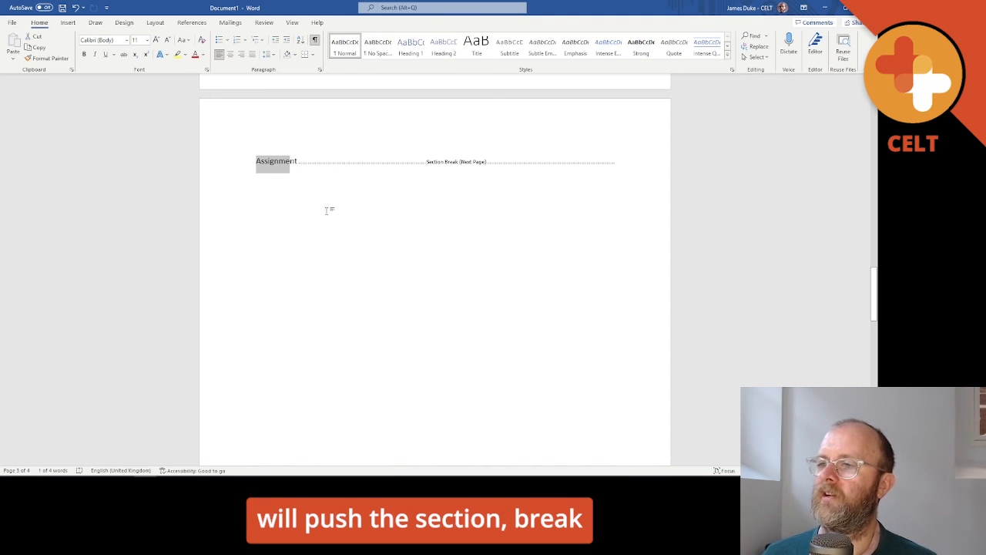
pyautogui.press('End')
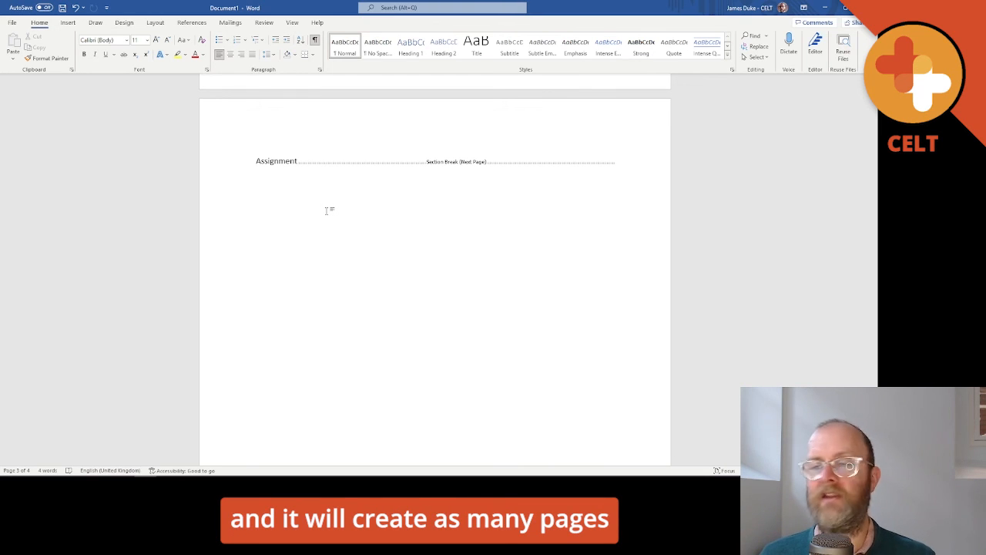
# Examine the page number at the end of the Assignment section and the start of the References page
pyautogui.scroll(-5, 342, 228)
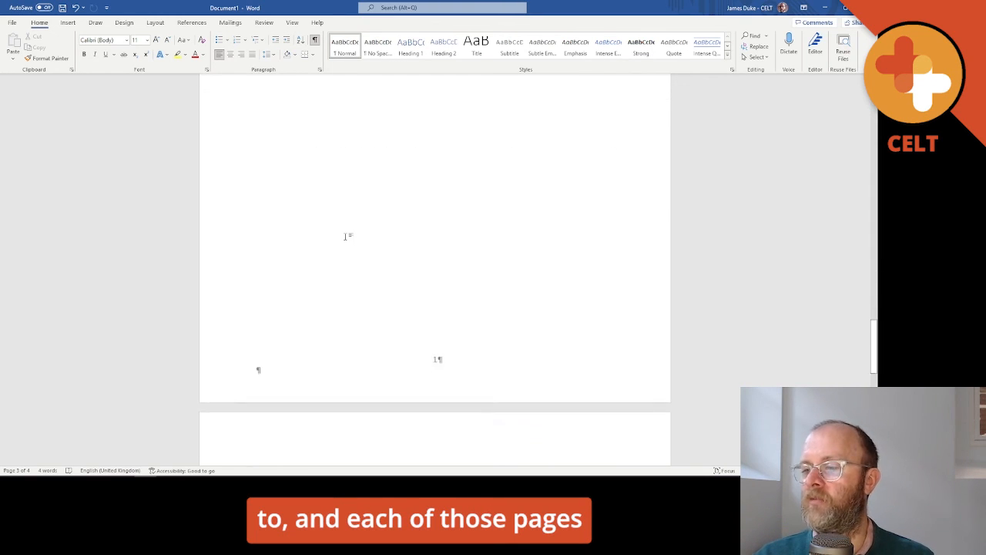
pyautogui.scroll(-2, 385, 262)
pyautogui.scroll(5, 434, 308)
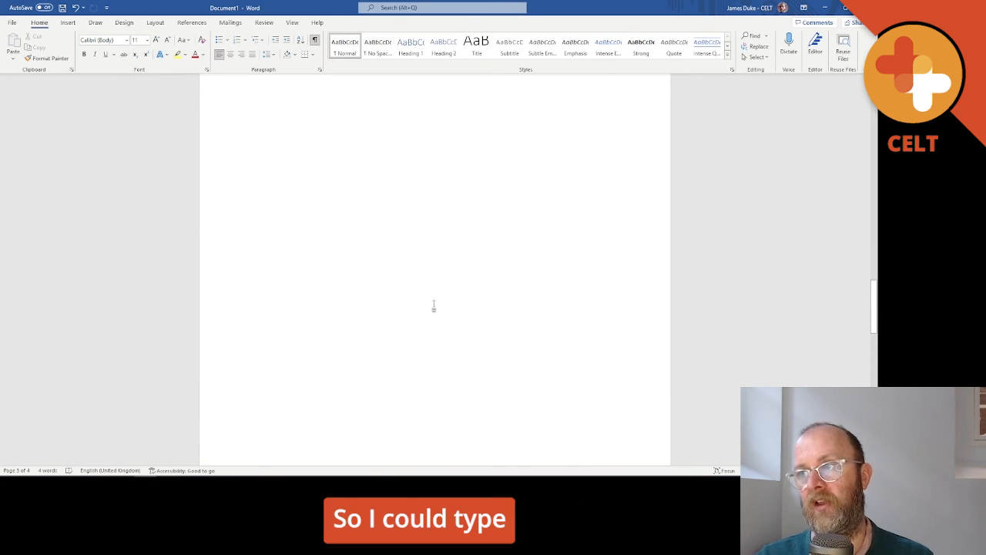
pyautogui.scroll(3, 434, 307)
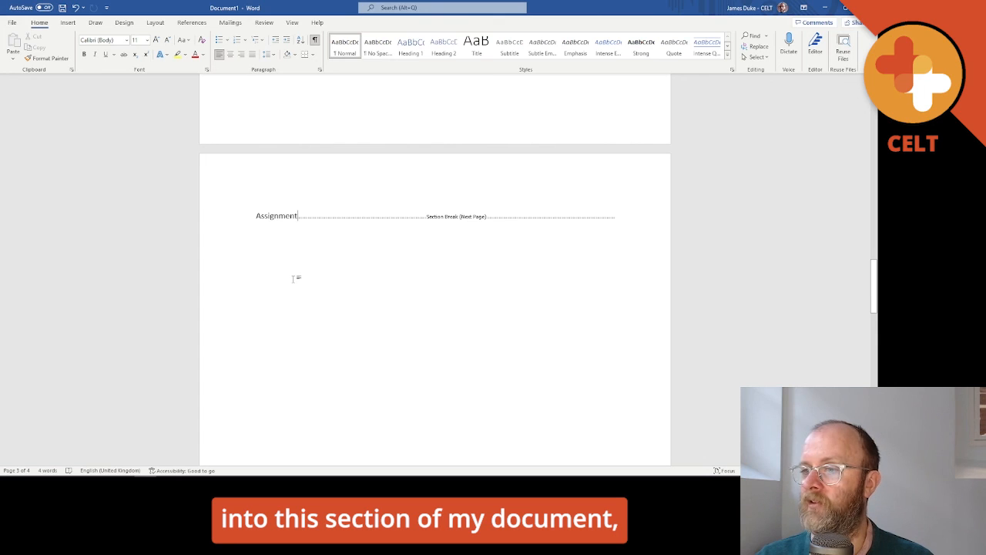
pyautogui.scroll(-5, 296, 279)
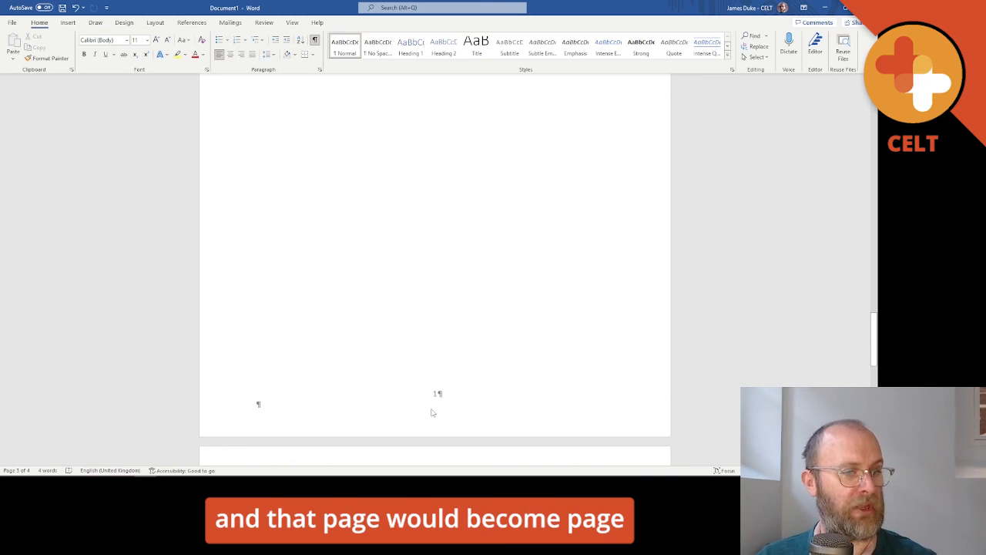
pyautogui.scroll(-5, 431, 412)
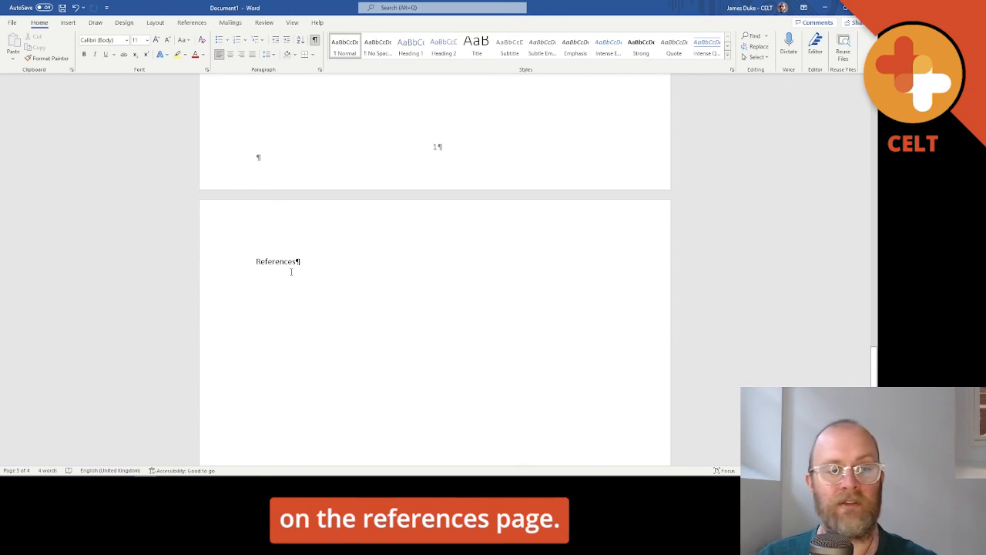
pyautogui.scroll(6, 278, 328)
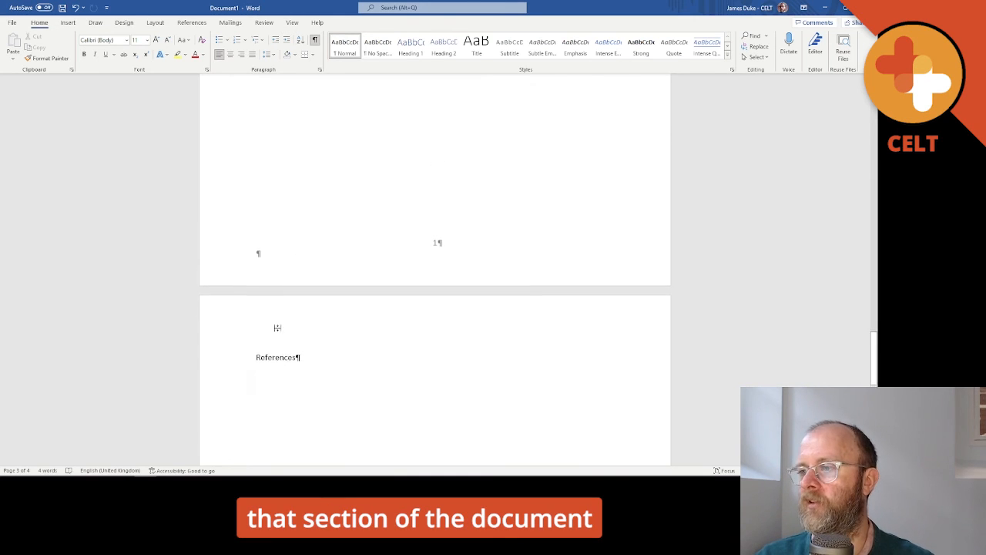